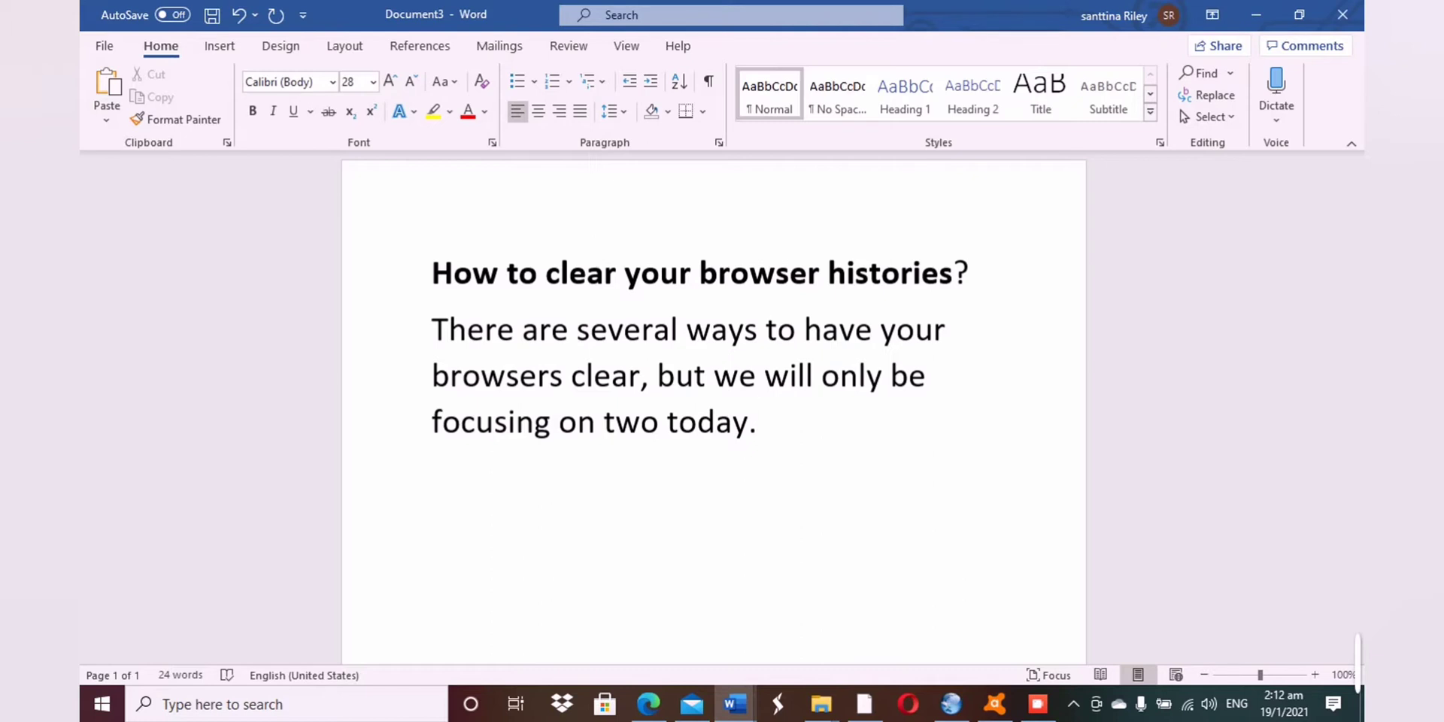
Switch to Slimjet on the Chronixx 'Smile Jamaica' video and open its main menu.
{"action": "left_click", "coordinate": [951, 704]}
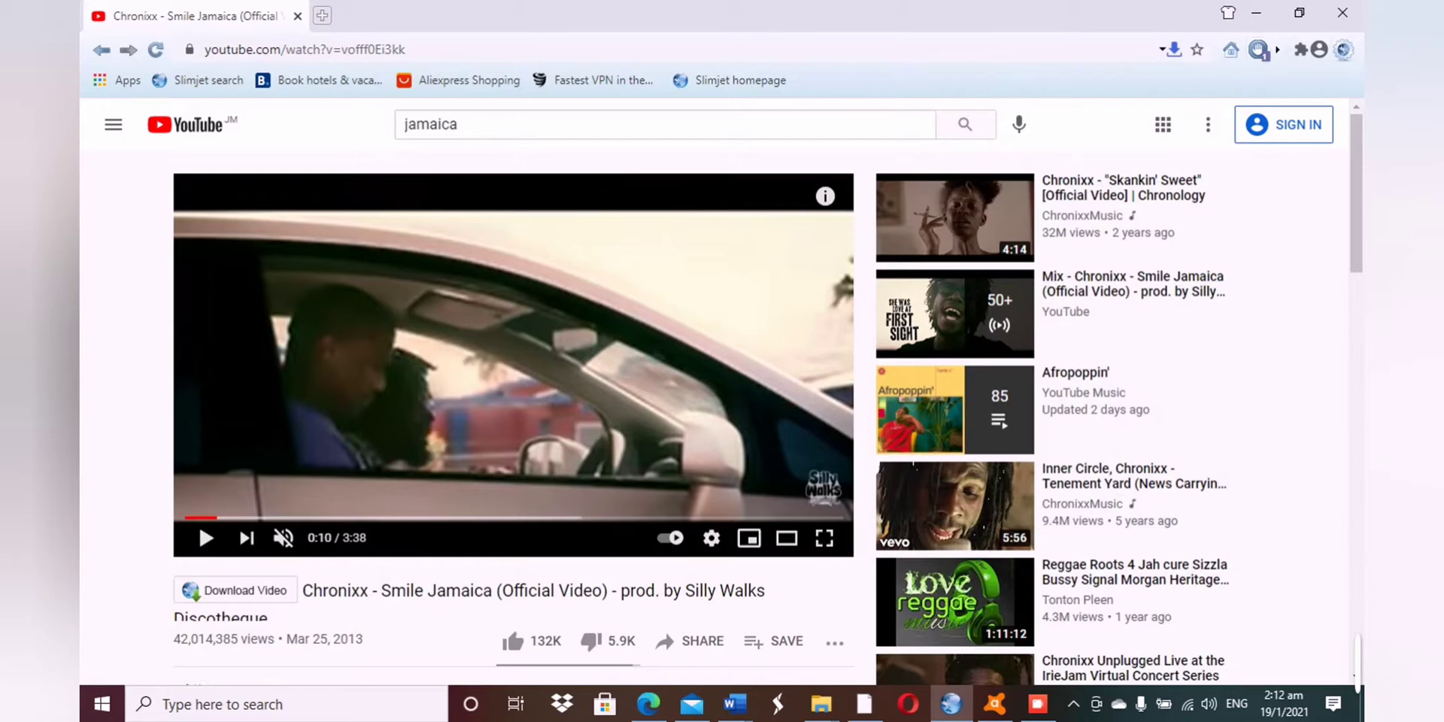
{"action": "left_click", "coordinate": [1343, 50]}
{"action": "mouse_move", "coordinate": [1119, 241]}
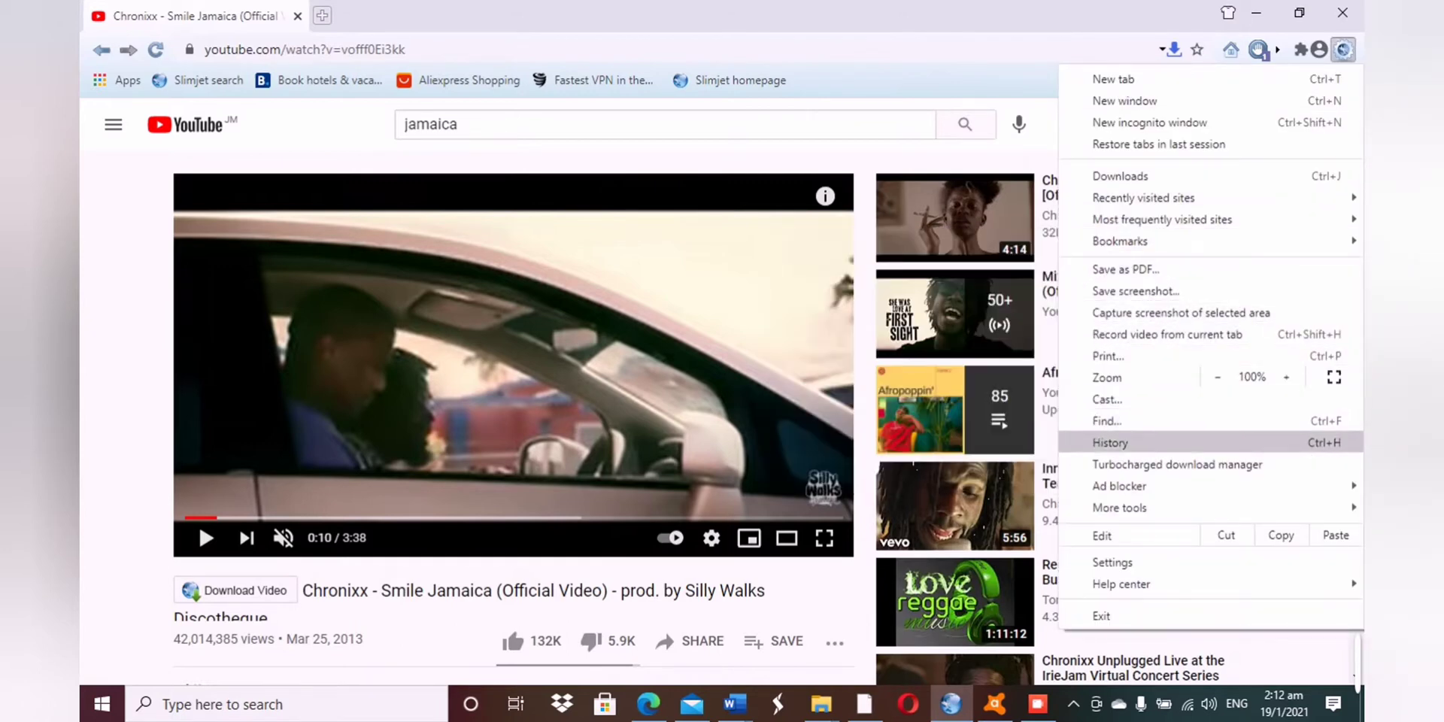
{"action": "left_click", "coordinate": [1110, 442]}
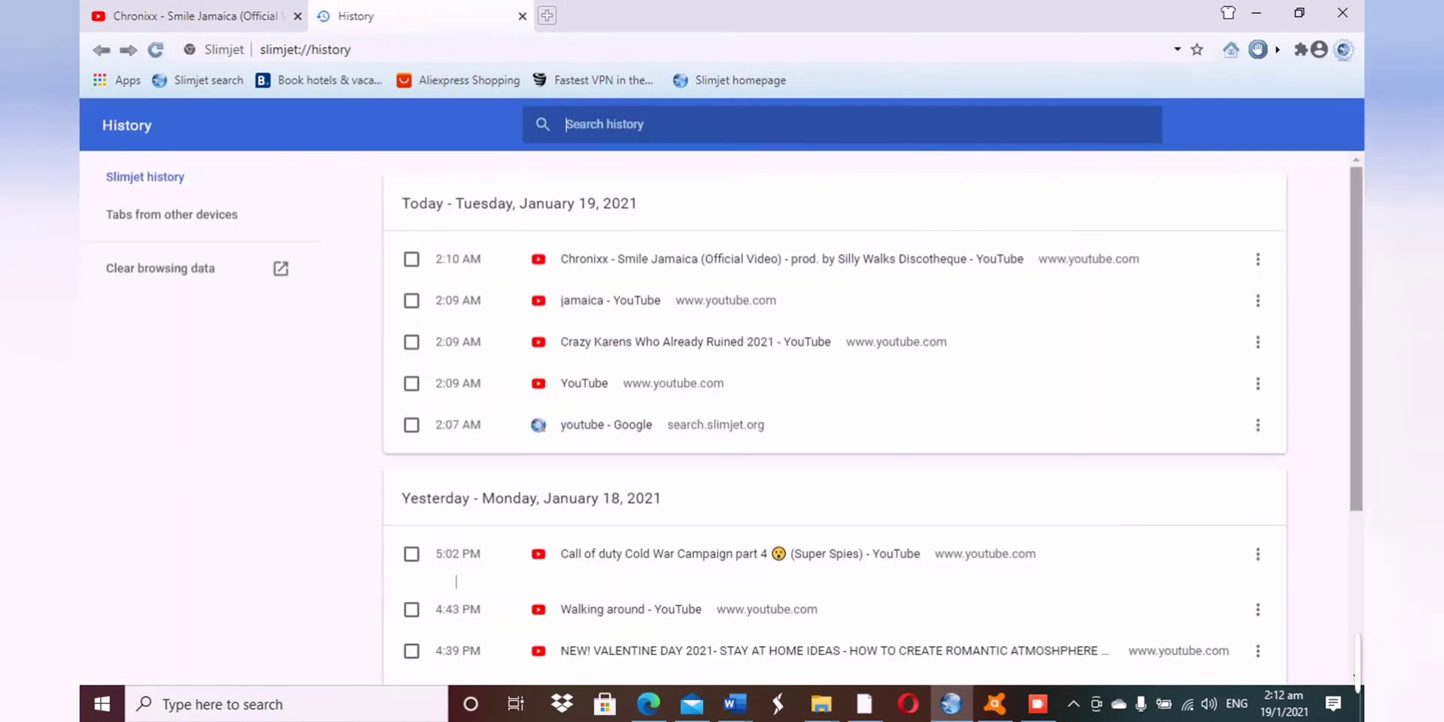
{"action": "scroll", "coordinate": [835, 422], "scroll_direction": "down", "scroll_amount": 3}
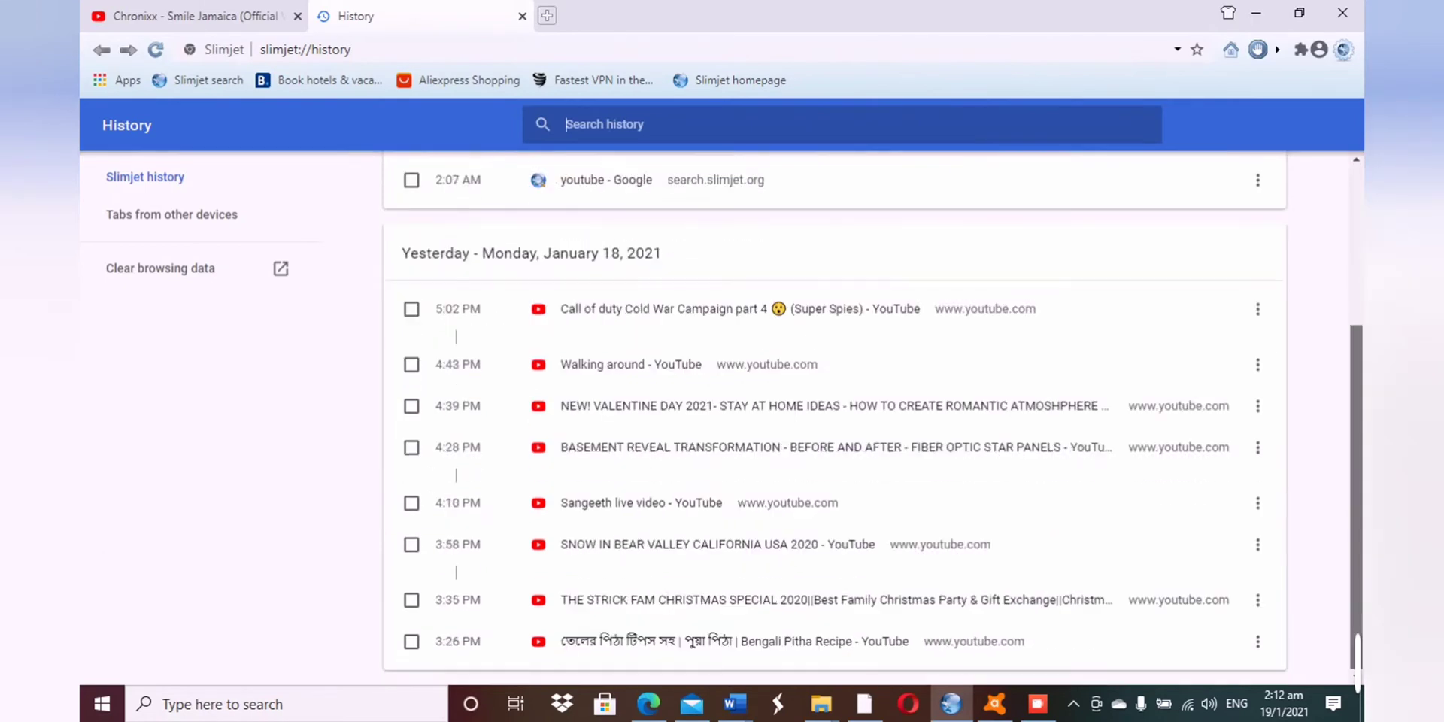
{"action": "scroll", "coordinate": [835, 422], "scroll_direction": "up", "scroll_amount": 3}
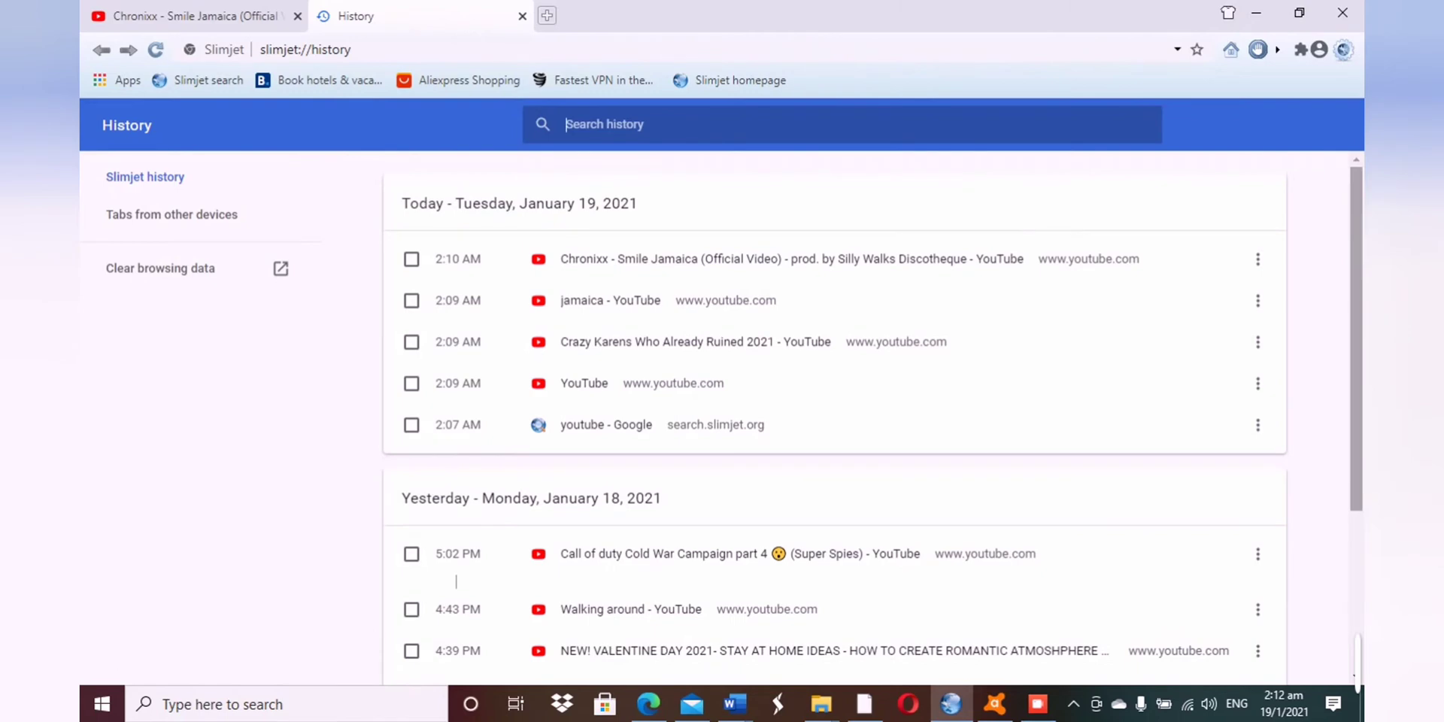
{"action": "scroll", "coordinate": [835, 422], "scroll_direction": "down", "scroll_amount": 3}
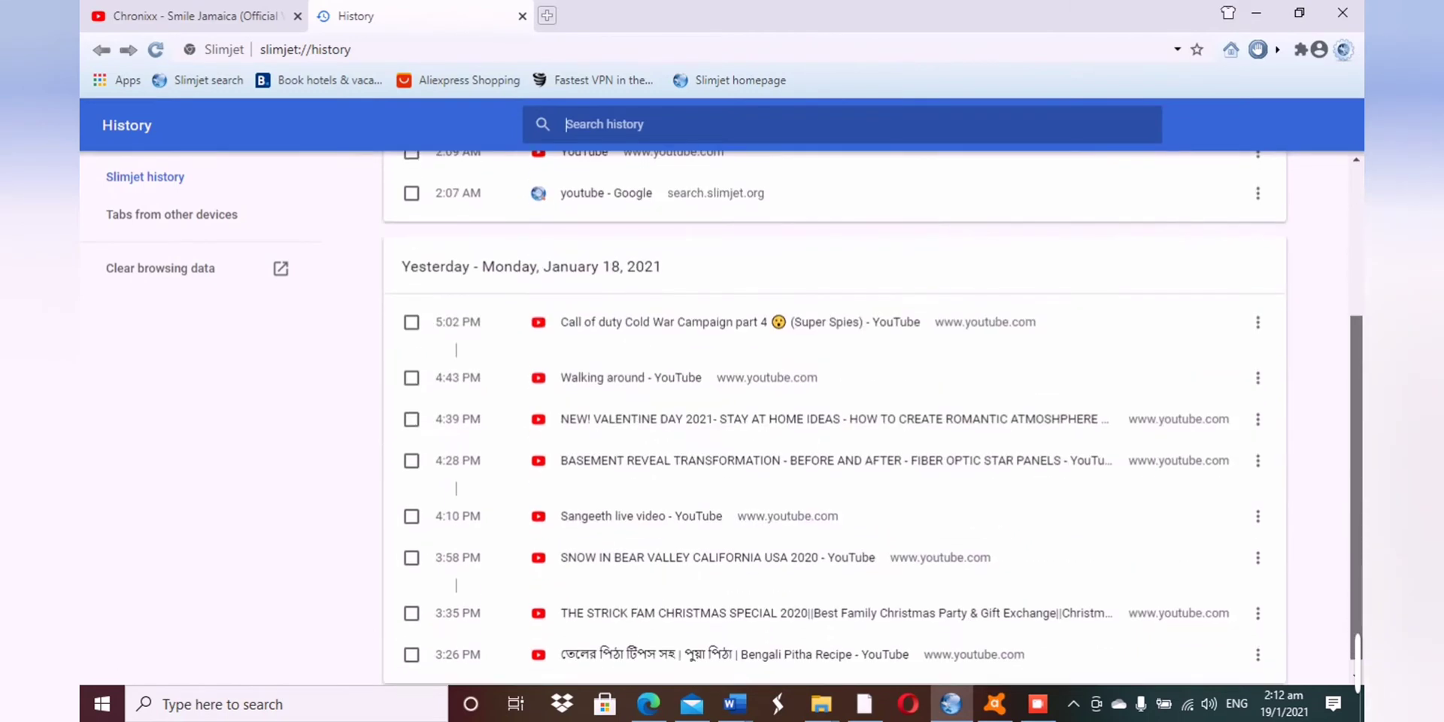
{"action": "scroll", "coordinate": [834, 421], "scroll_direction": "up", "scroll_amount": 3}
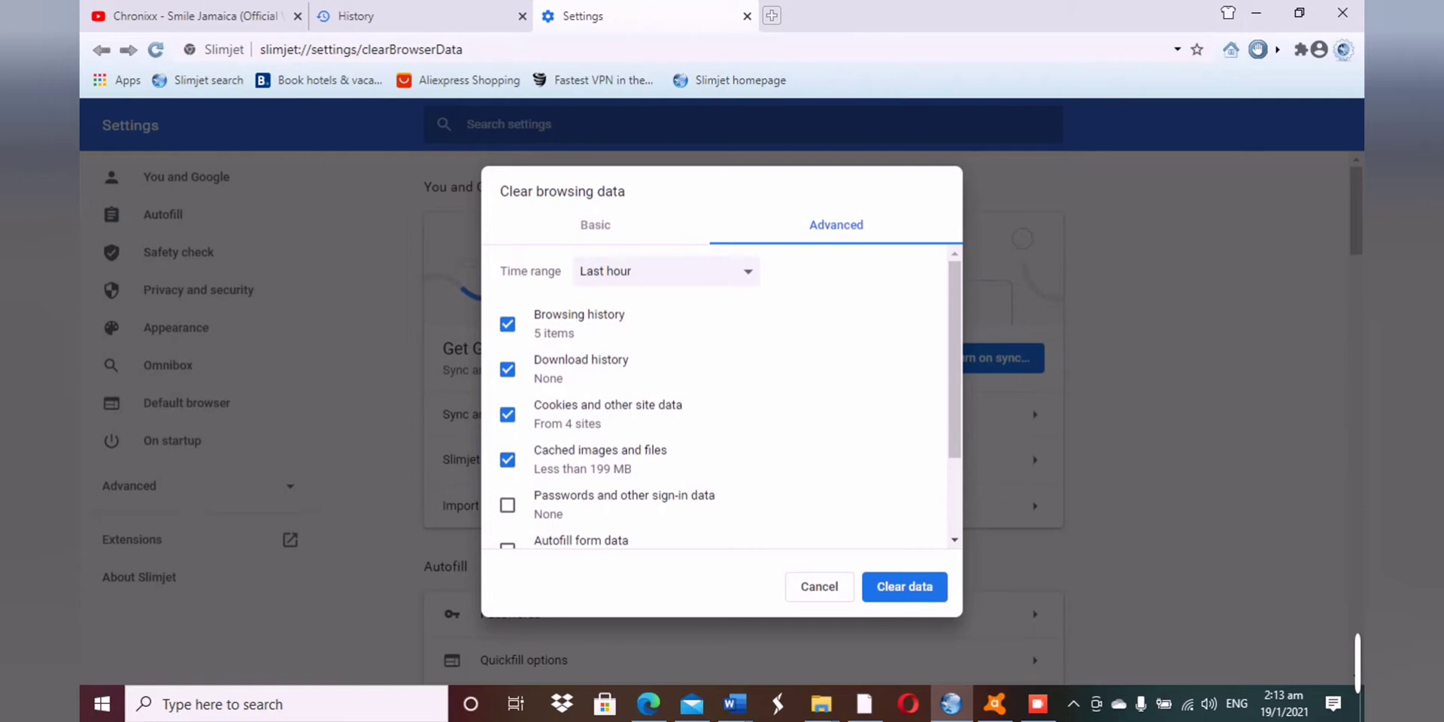
Set the Clear browsing data time range to All time and confirm.
{"action": "left_click", "coordinate": [666, 271]}
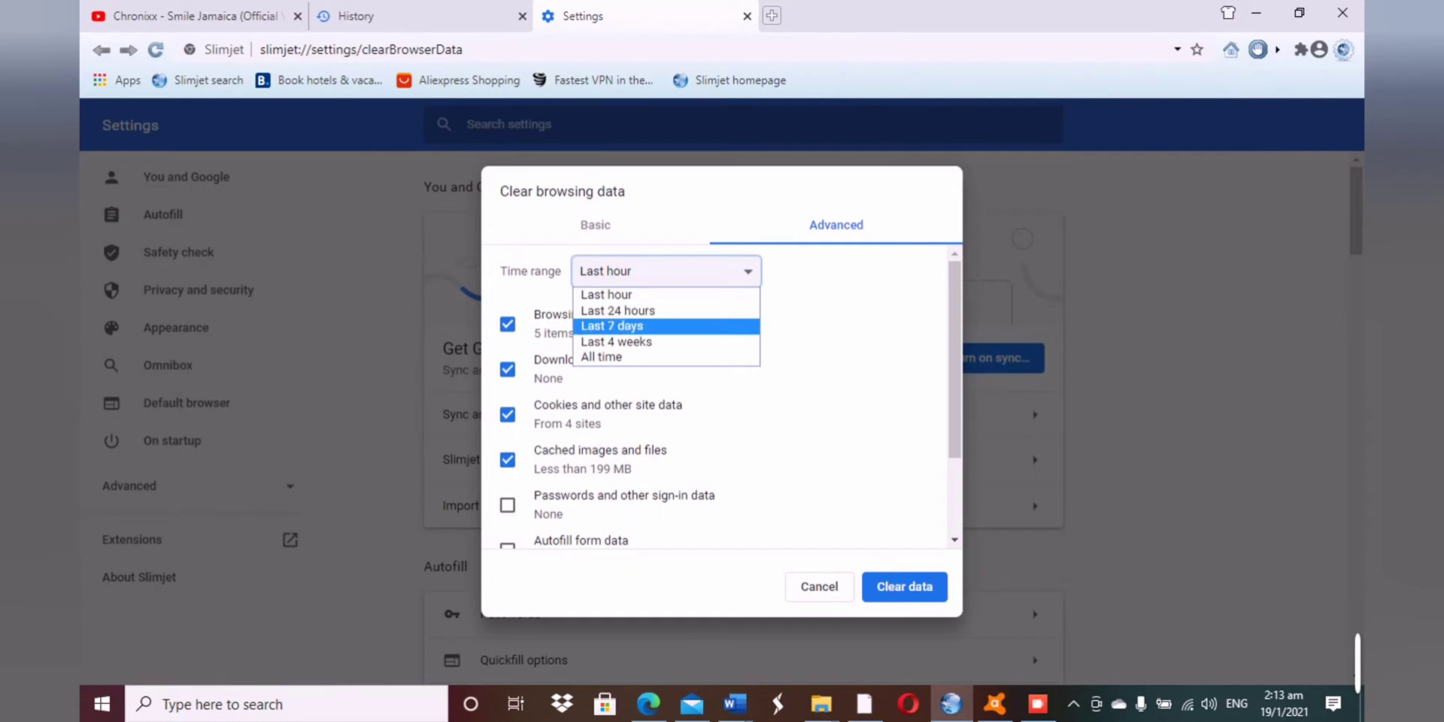
{"action": "key", "text": "Down"}
{"action": "key", "text": "Down"}
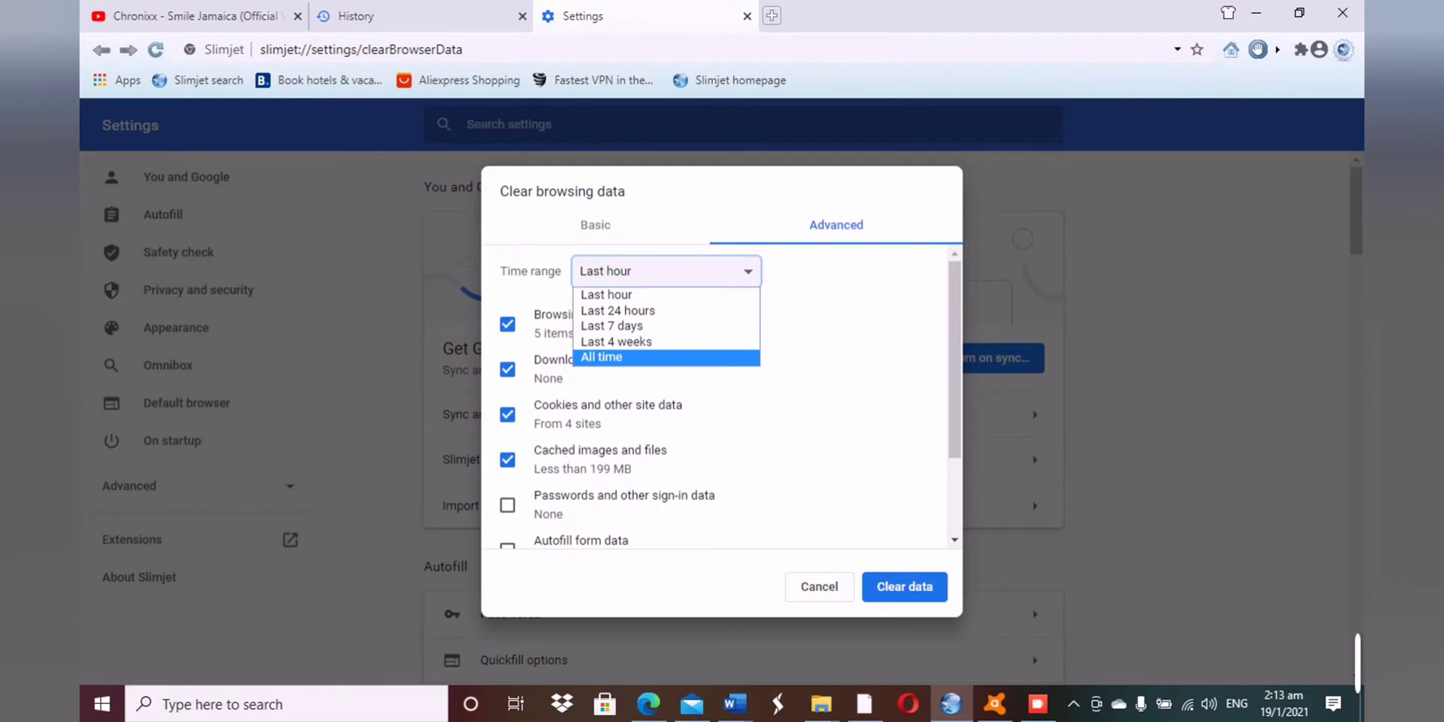
{"action": "key", "text": "Up"}
{"action": "key", "text": "Down"}
{"action": "key", "text": "Return"}
{"action": "key", "text": "Return"}
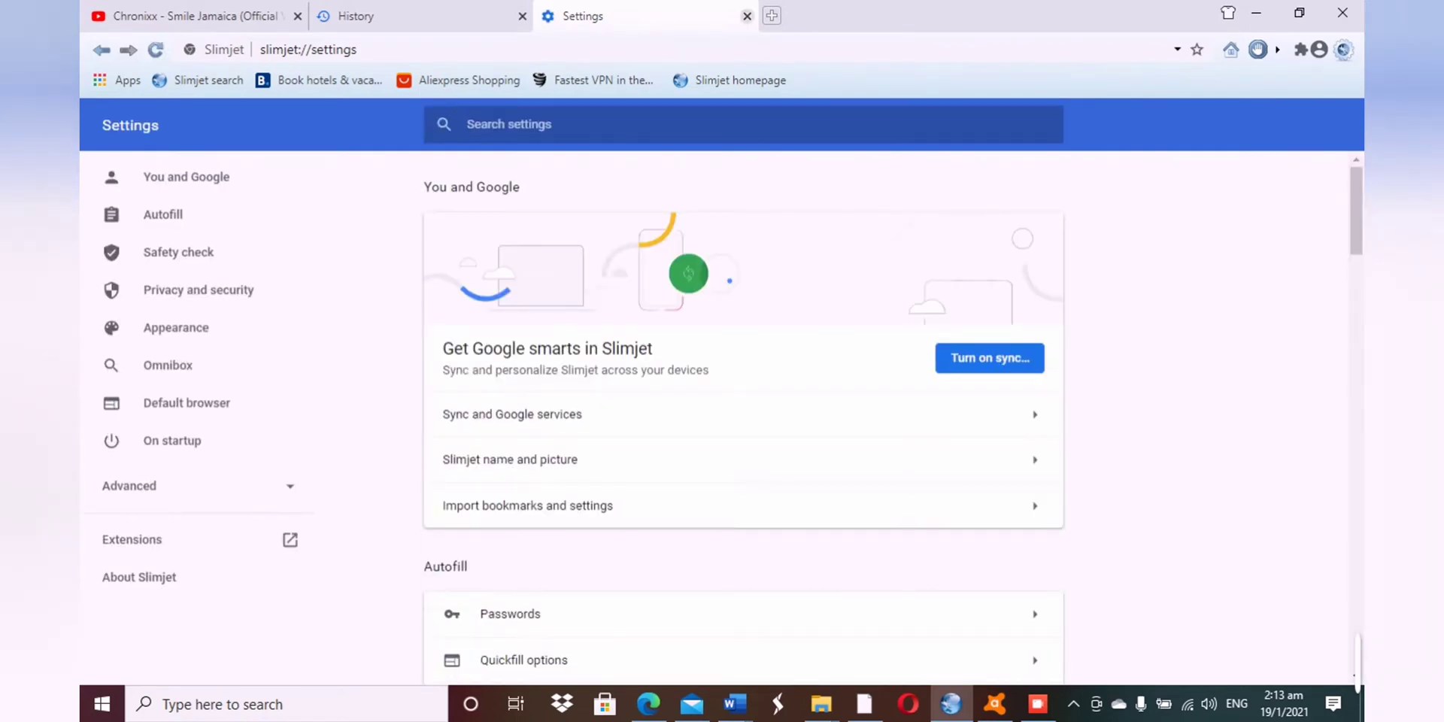
Close the Settings tab to return to the now-empty history page.
{"action": "left_click", "coordinate": [747, 15]}
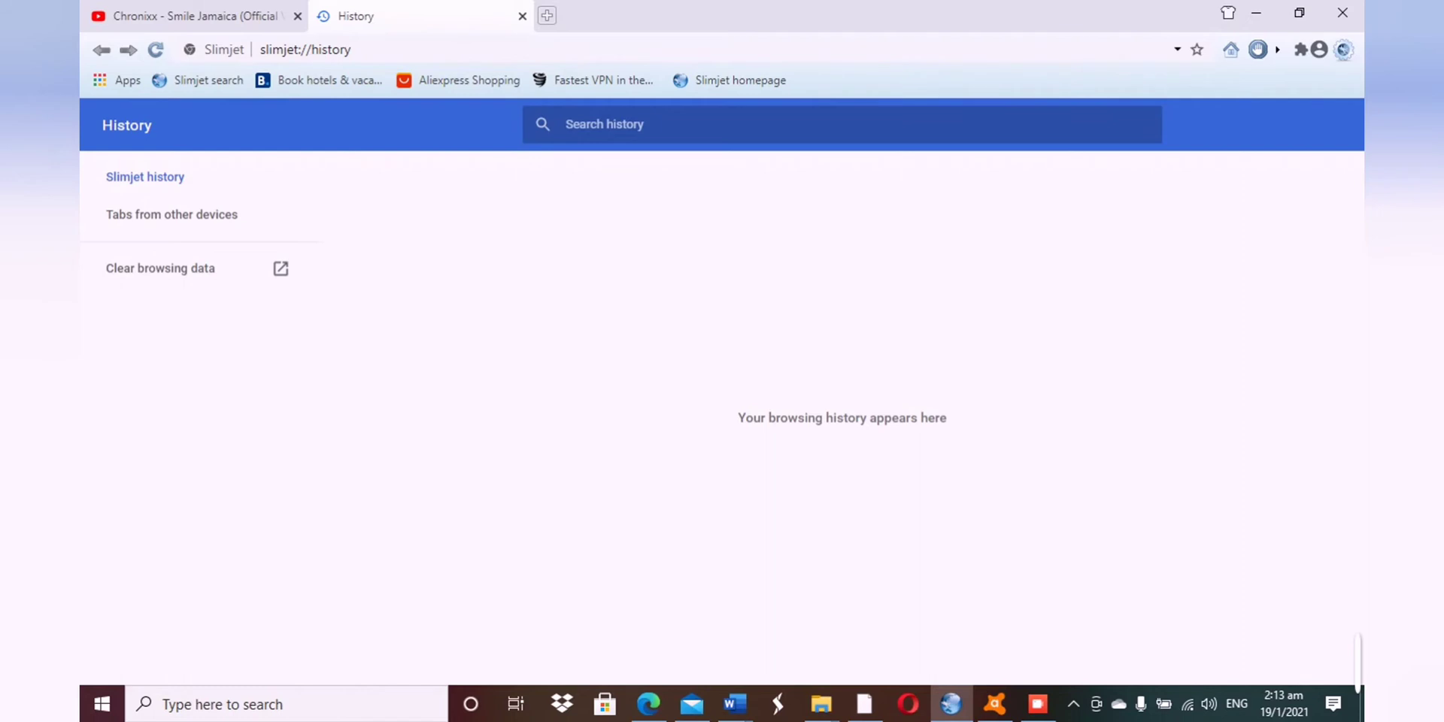
Launch History Trends Unlimited's Search page and review its stored visits, including yesterday's YouTube ones.
{"action": "left_click", "coordinate": [1300, 49]}
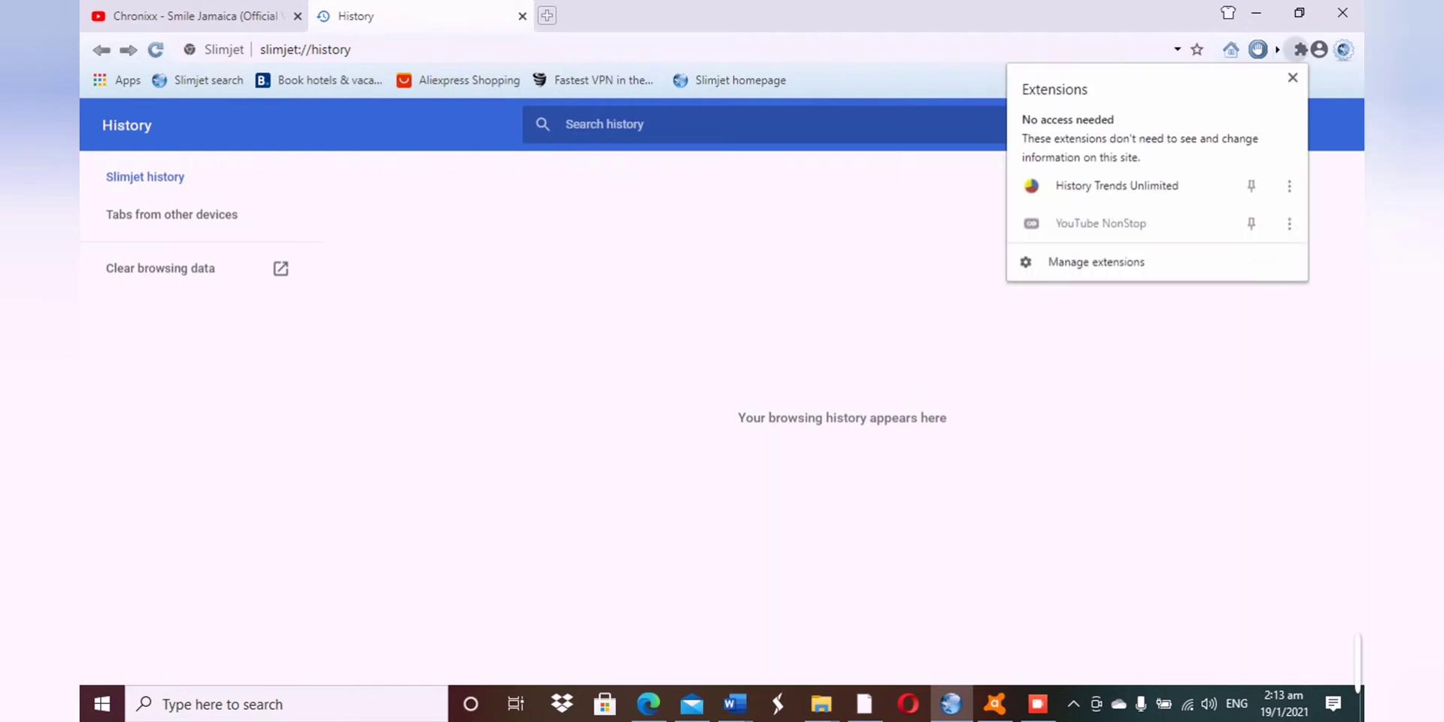
{"action": "left_click", "coordinate": [1116, 186]}
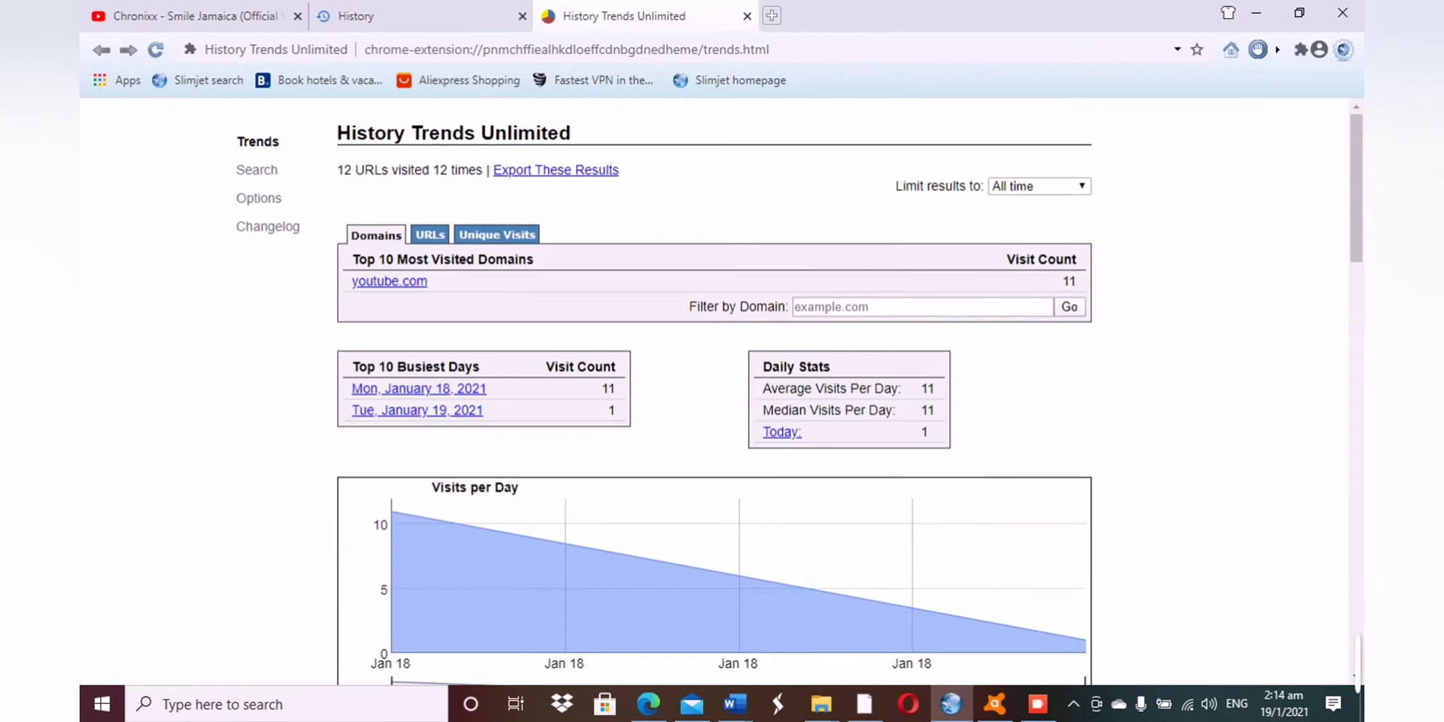
{"action": "left_click", "coordinate": [257, 170]}
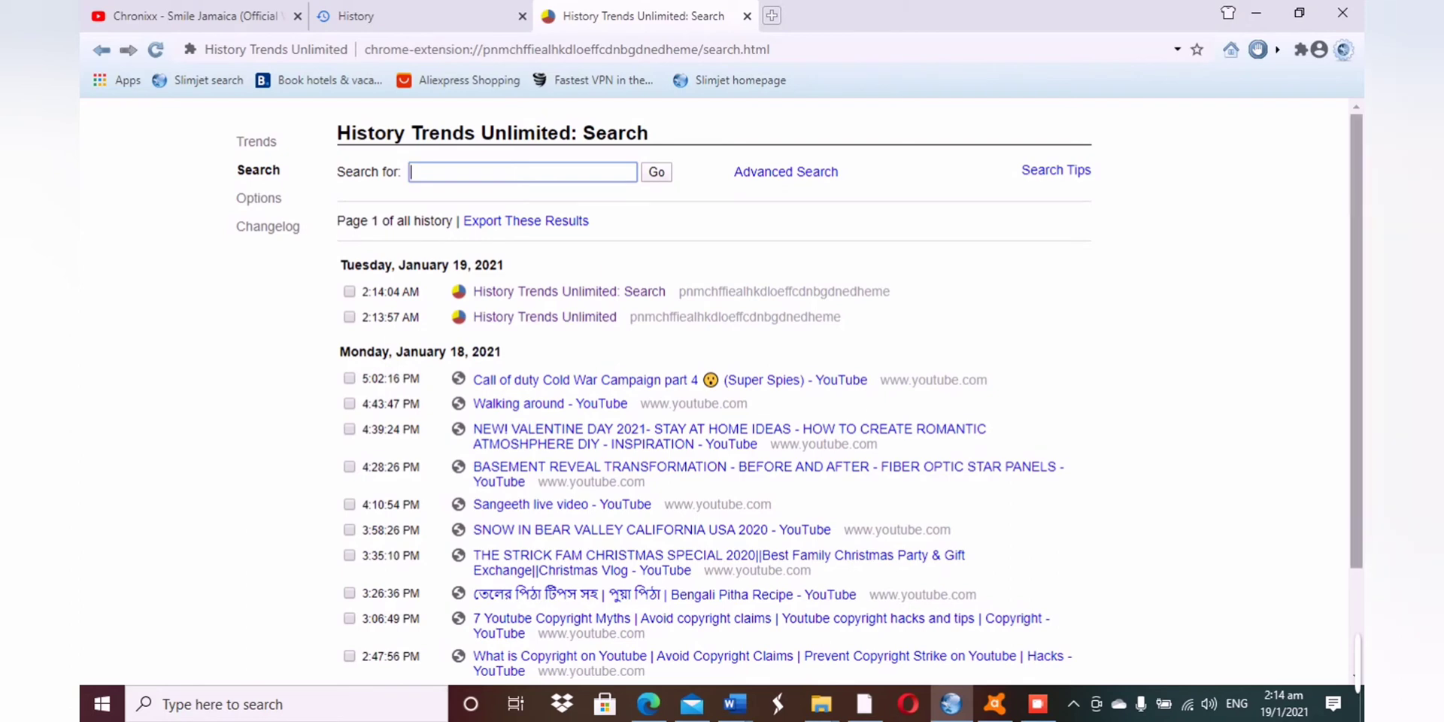
{"action": "scroll", "coordinate": [714, 391], "scroll_direction": "down", "scroll_amount": 3}
{"action": "scroll", "coordinate": [715, 391], "scroll_direction": "up", "scroll_amount": 1}
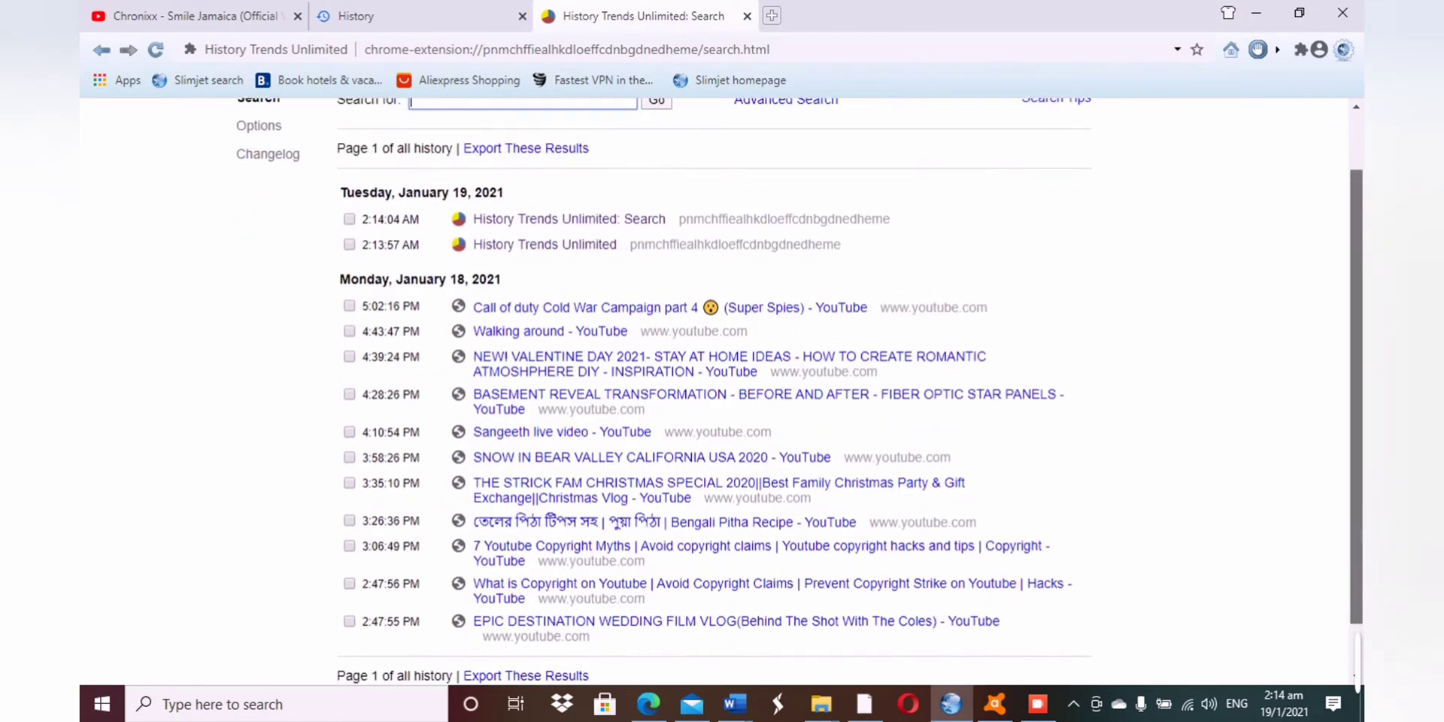
{"action": "scroll", "coordinate": [714, 391], "scroll_direction": "up", "scroll_amount": 2}
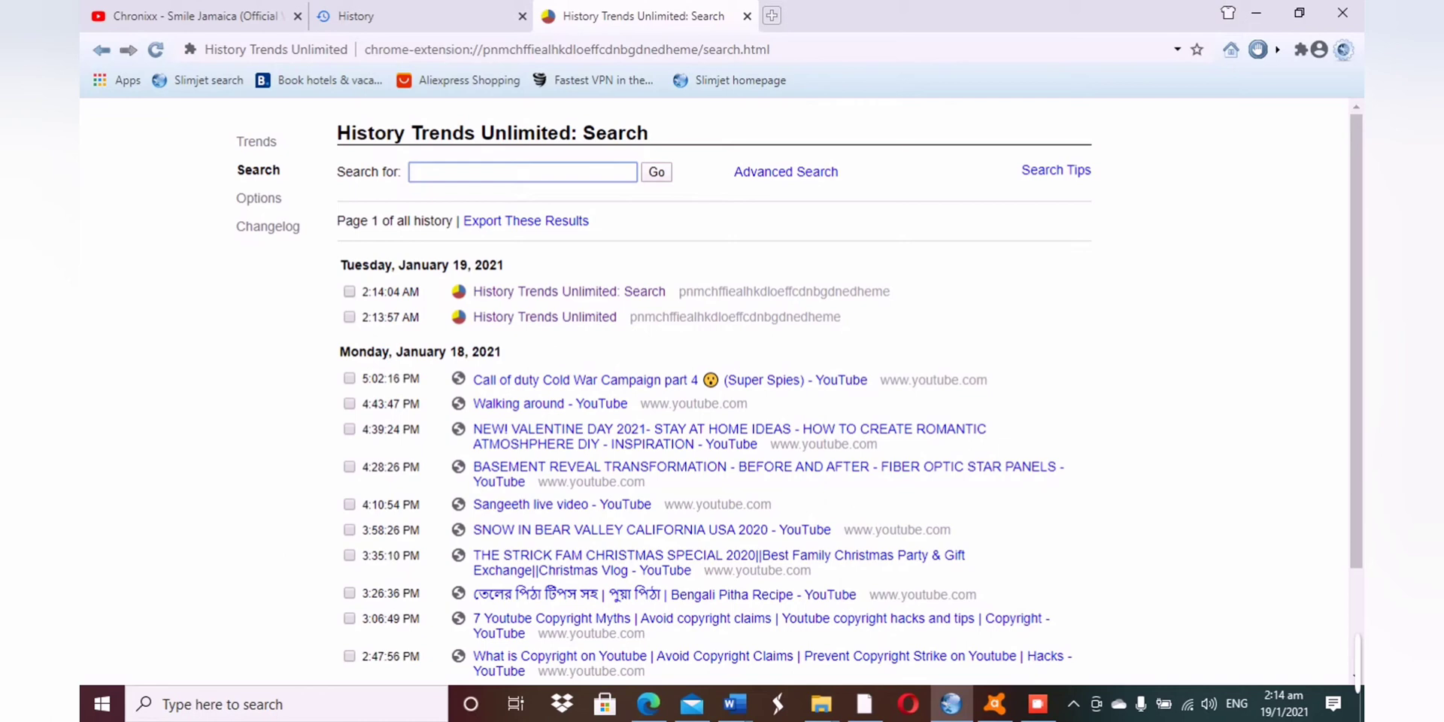
Select all 13 stored entries, from 2:14:04 AM through 2:47:55 PM, and delete them.
{"action": "left_click", "coordinate": [349, 291]}
{"action": "left_click", "coordinate": [349, 317]}
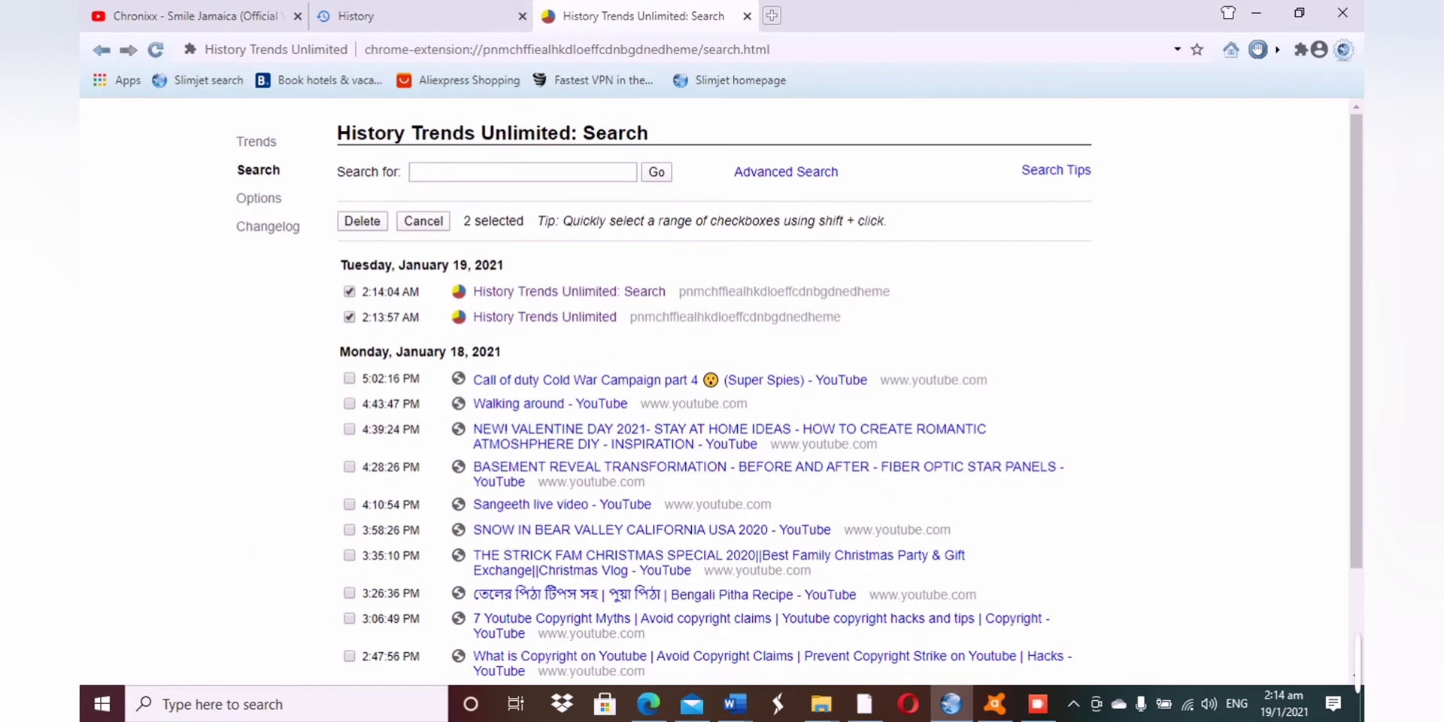
{"action": "left_click", "coordinate": [349, 403]}
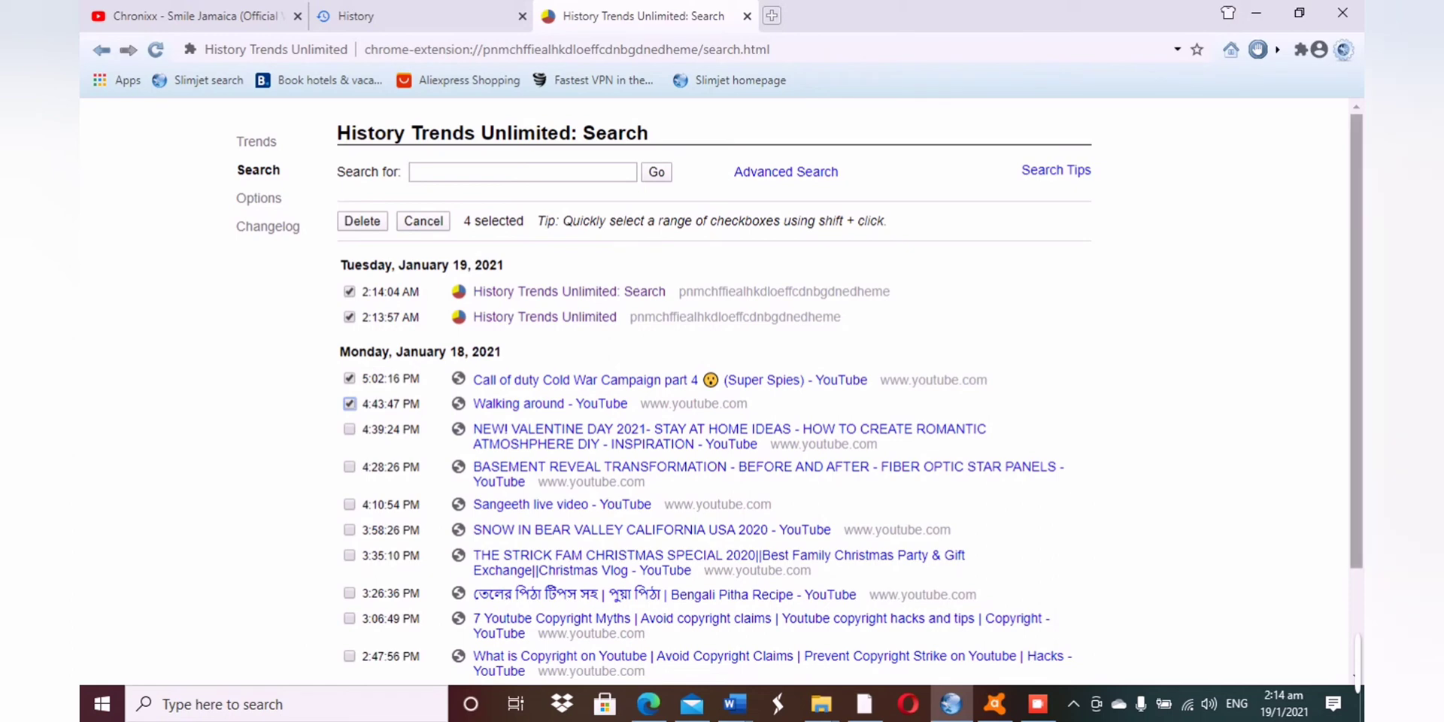
{"action": "scroll", "coordinate": [707, 391], "scroll_direction": "down", "scroll_amount": 3}
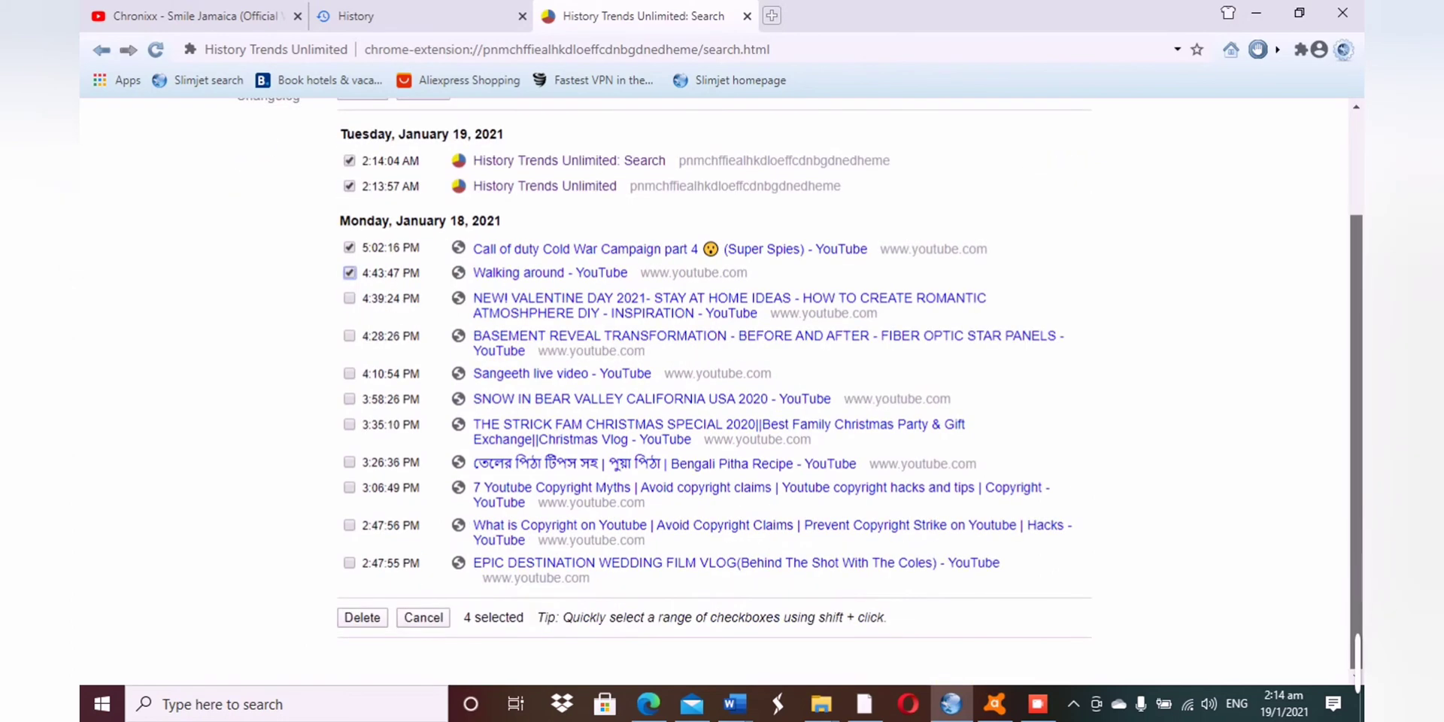
{"action": "scroll", "coordinate": [707, 392], "scroll_direction": "up", "scroll_amount": 3}
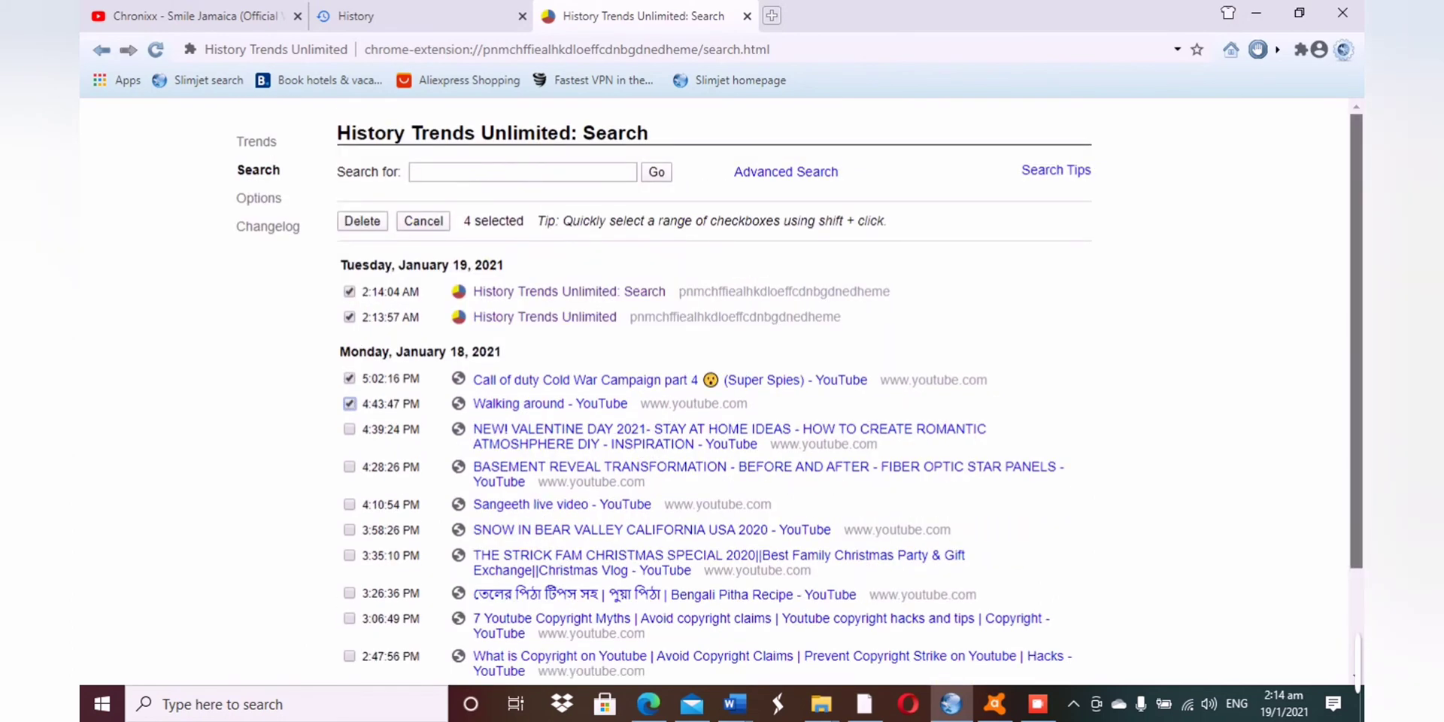
{"action": "scroll", "coordinate": [706, 391], "scroll_direction": "down", "scroll_amount": 3}
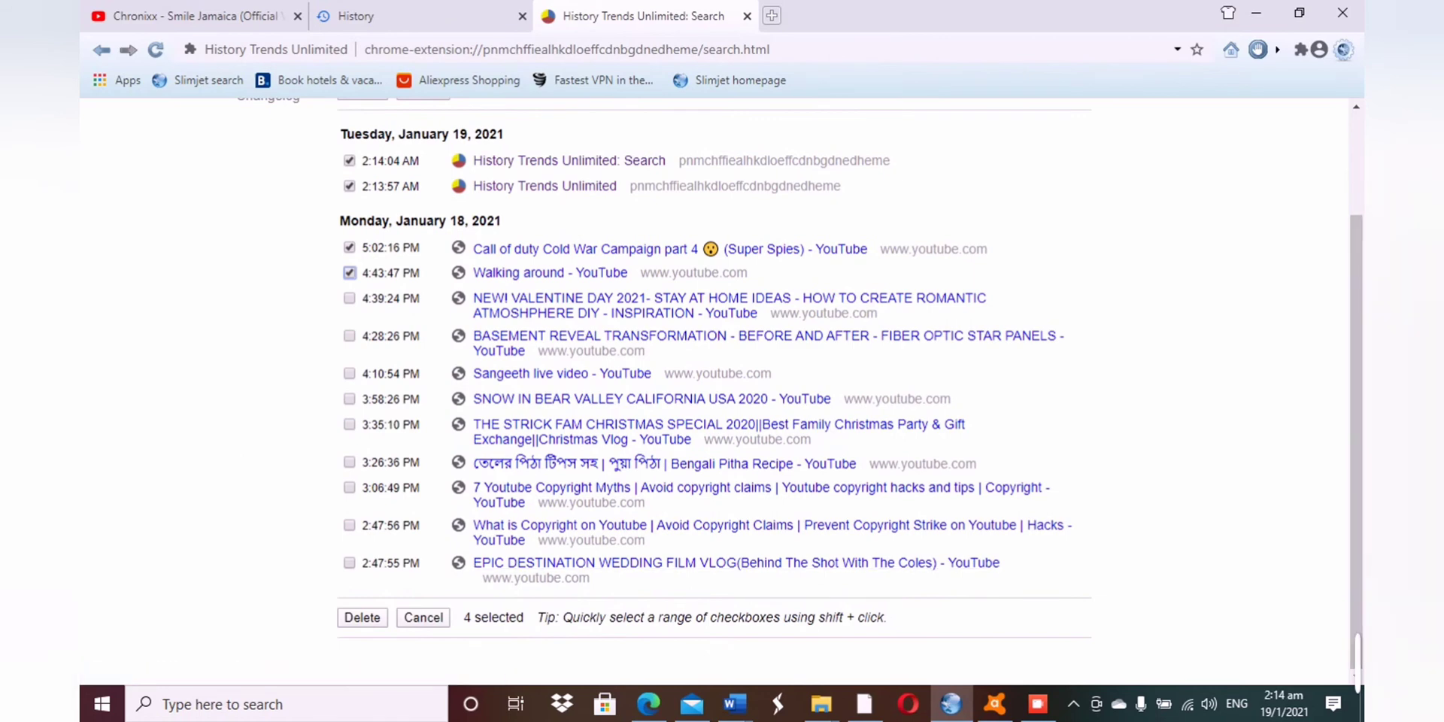
{"action": "left_click", "coordinate": [349, 563], "text": "shift"}
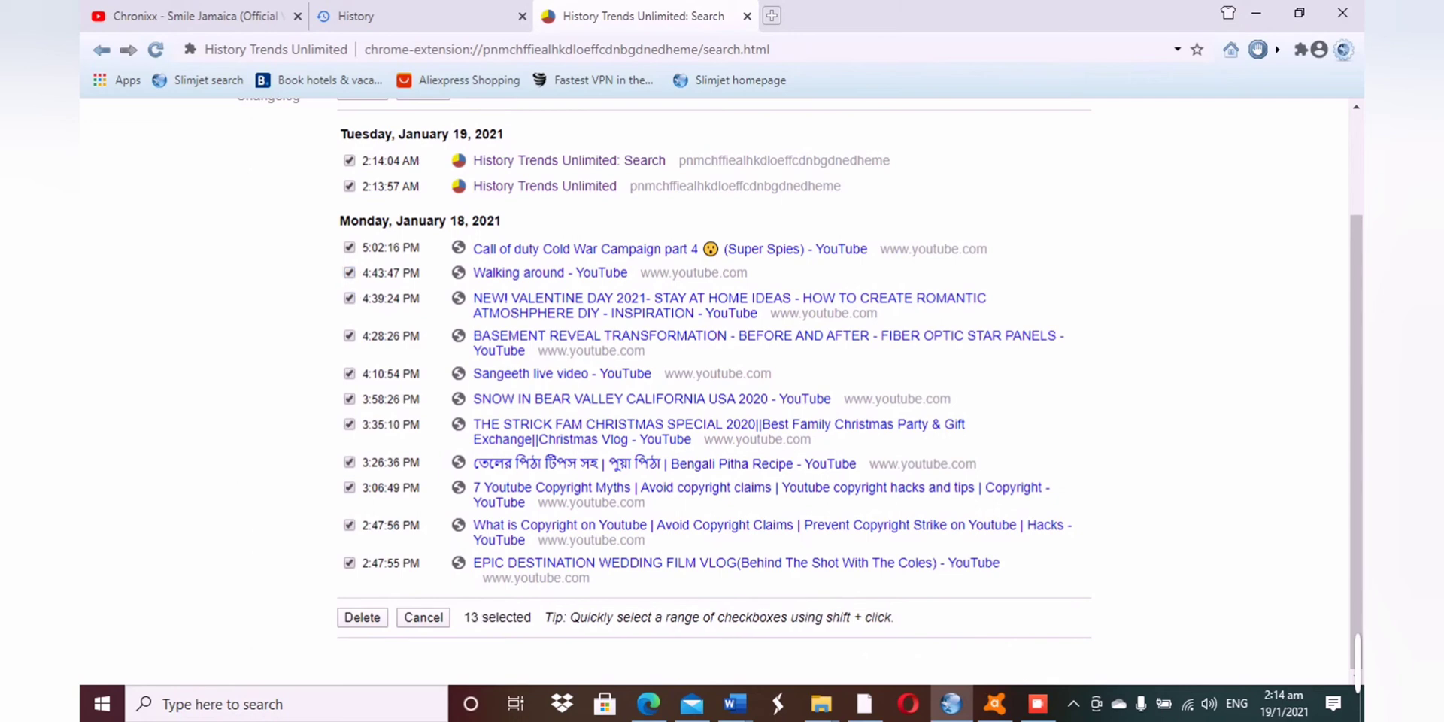
{"action": "left_click", "coordinate": [362, 617]}
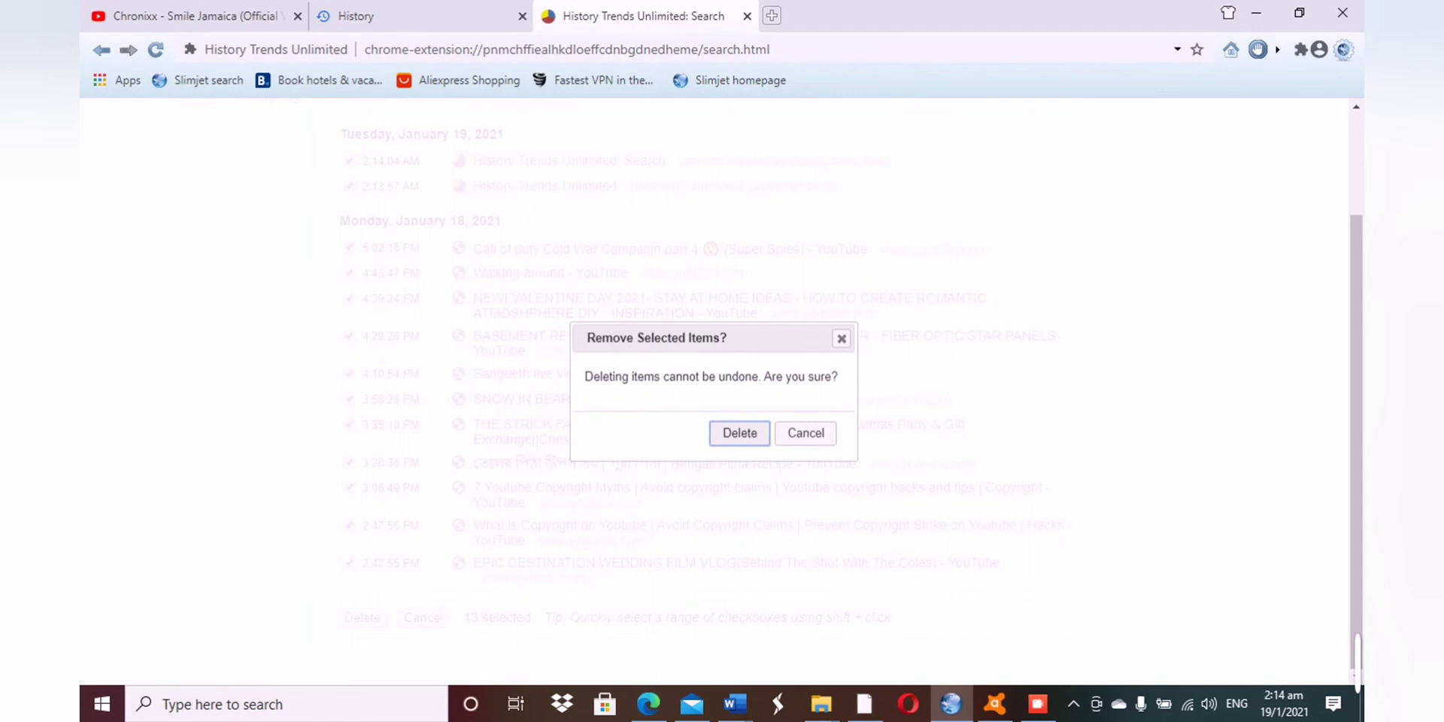
{"action": "key", "text": "Return"}
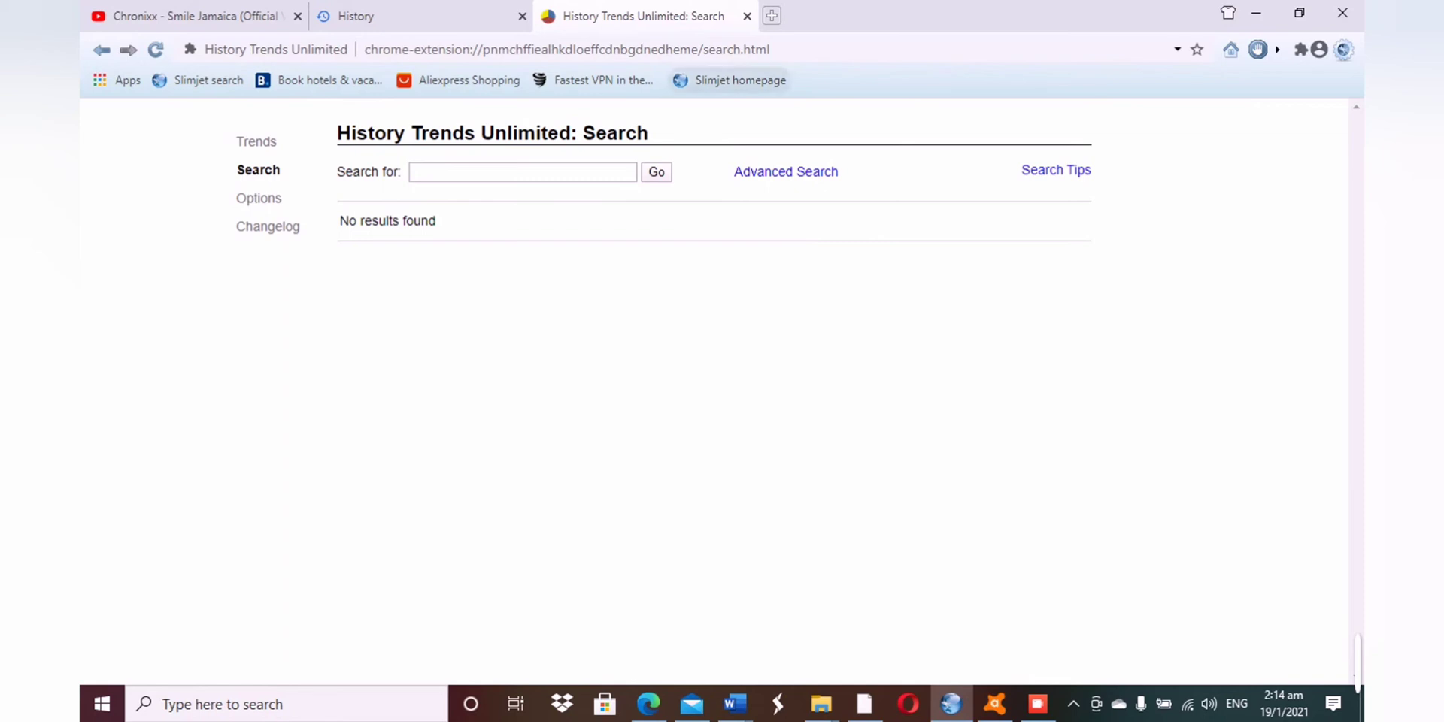
Reload the search page and delete the reappeared 2:14:59 AM entry.
{"action": "left_click", "coordinate": [155, 50]}
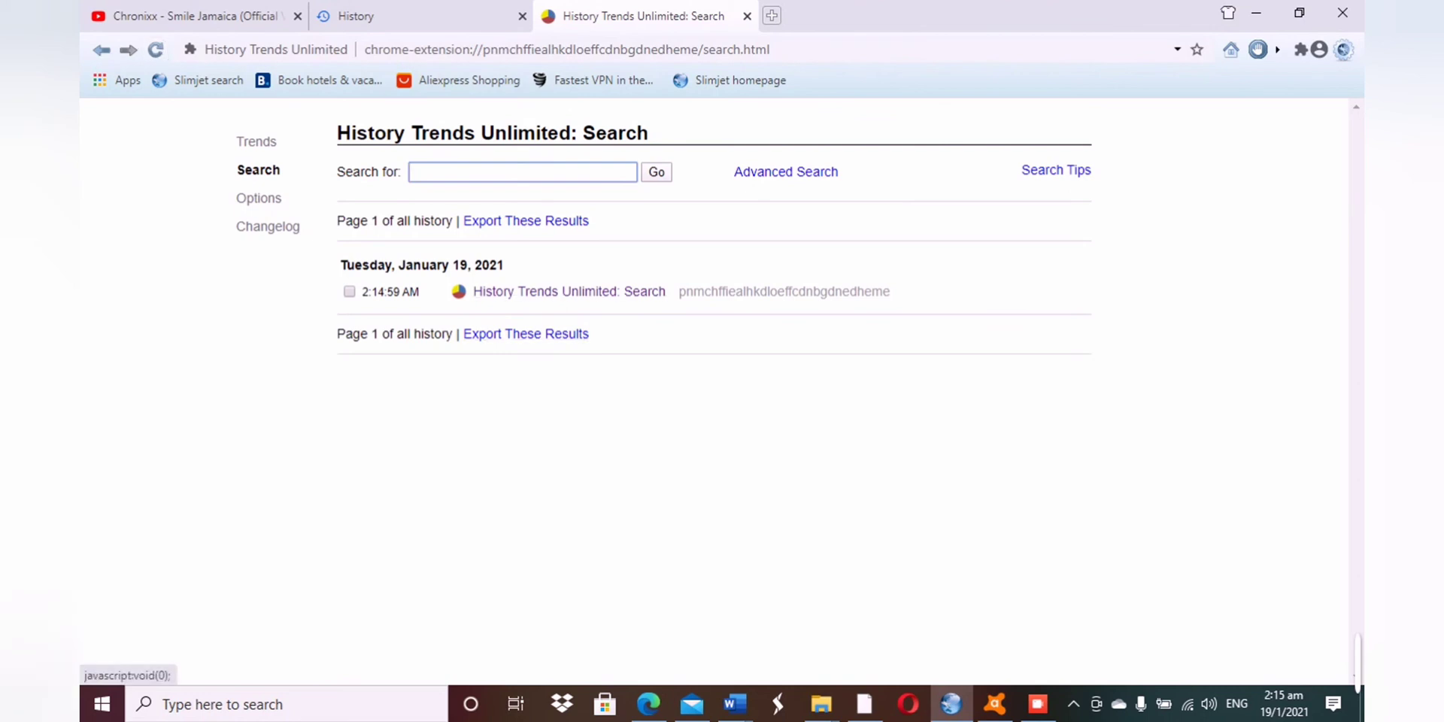
{"action": "left_click", "coordinate": [349, 291]}
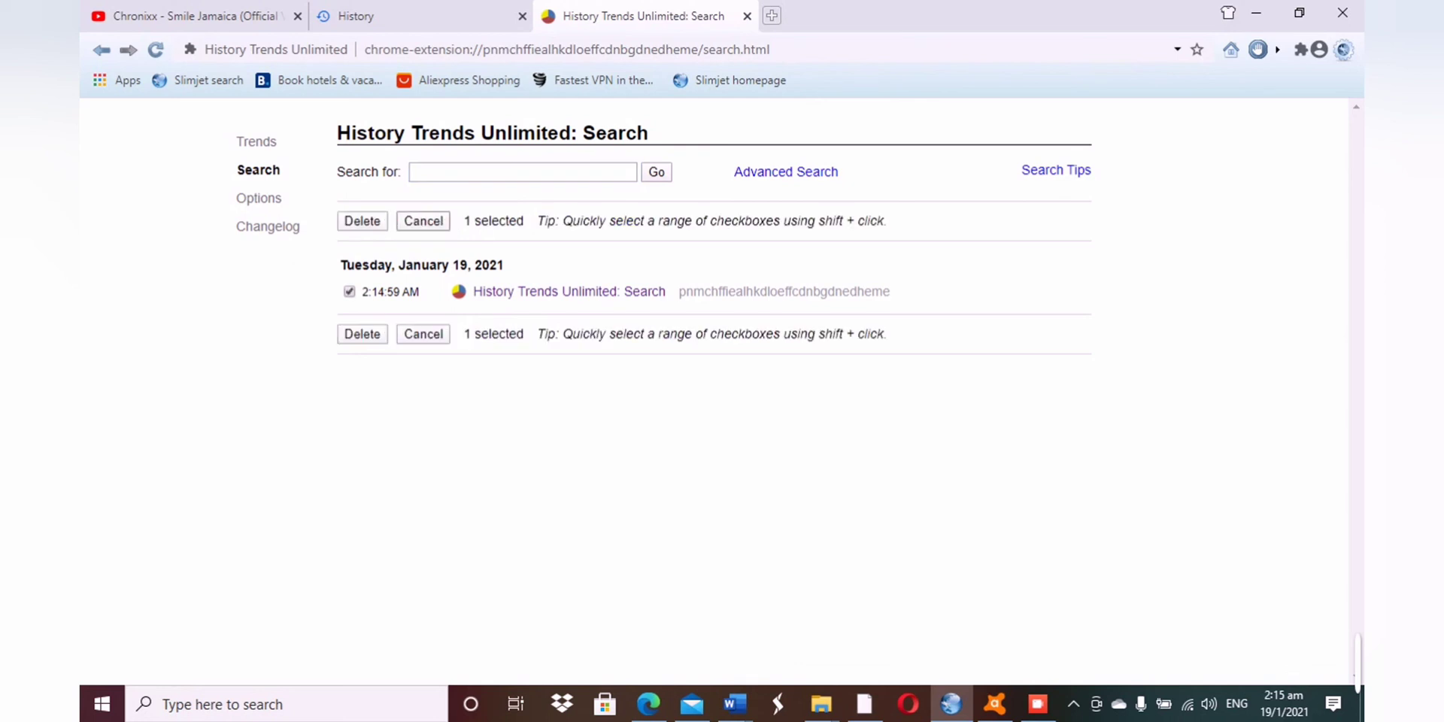
{"action": "left_click", "coordinate": [362, 220]}
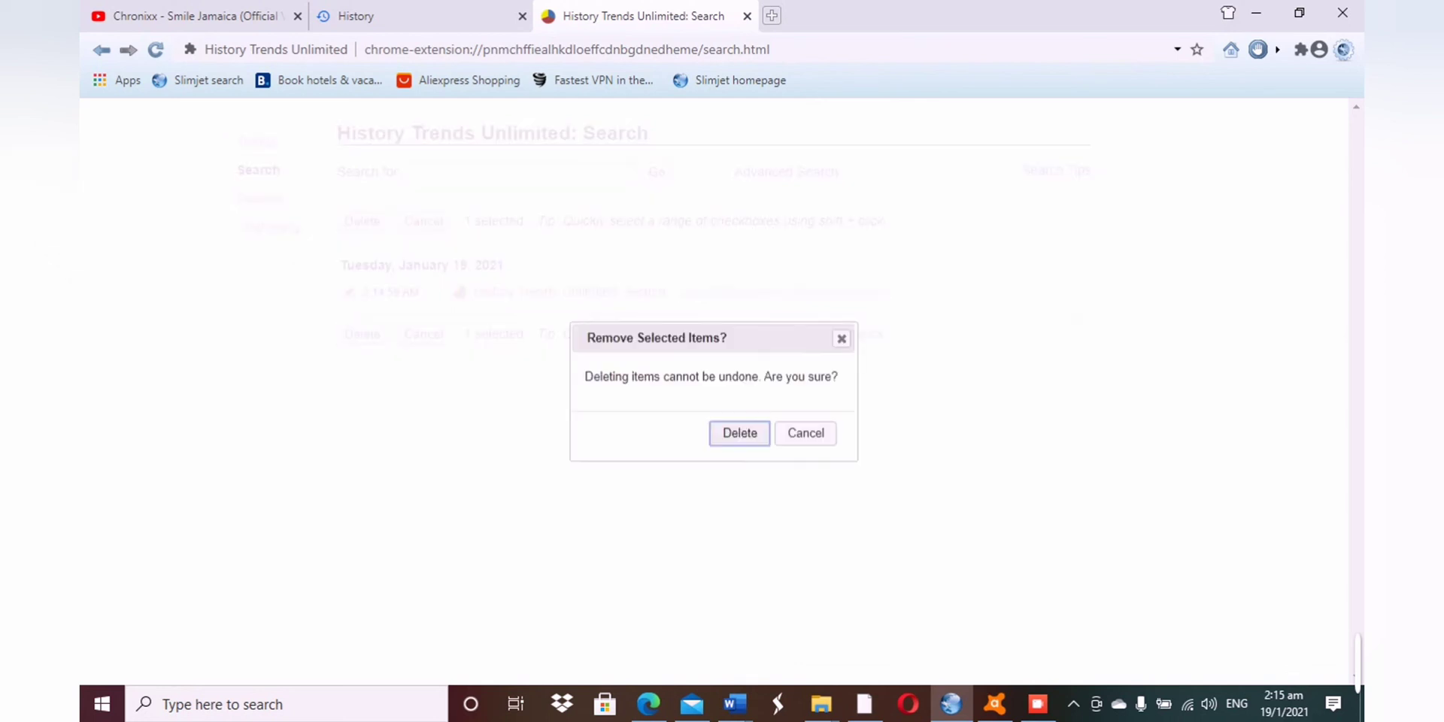
{"action": "key", "text": "Return"}
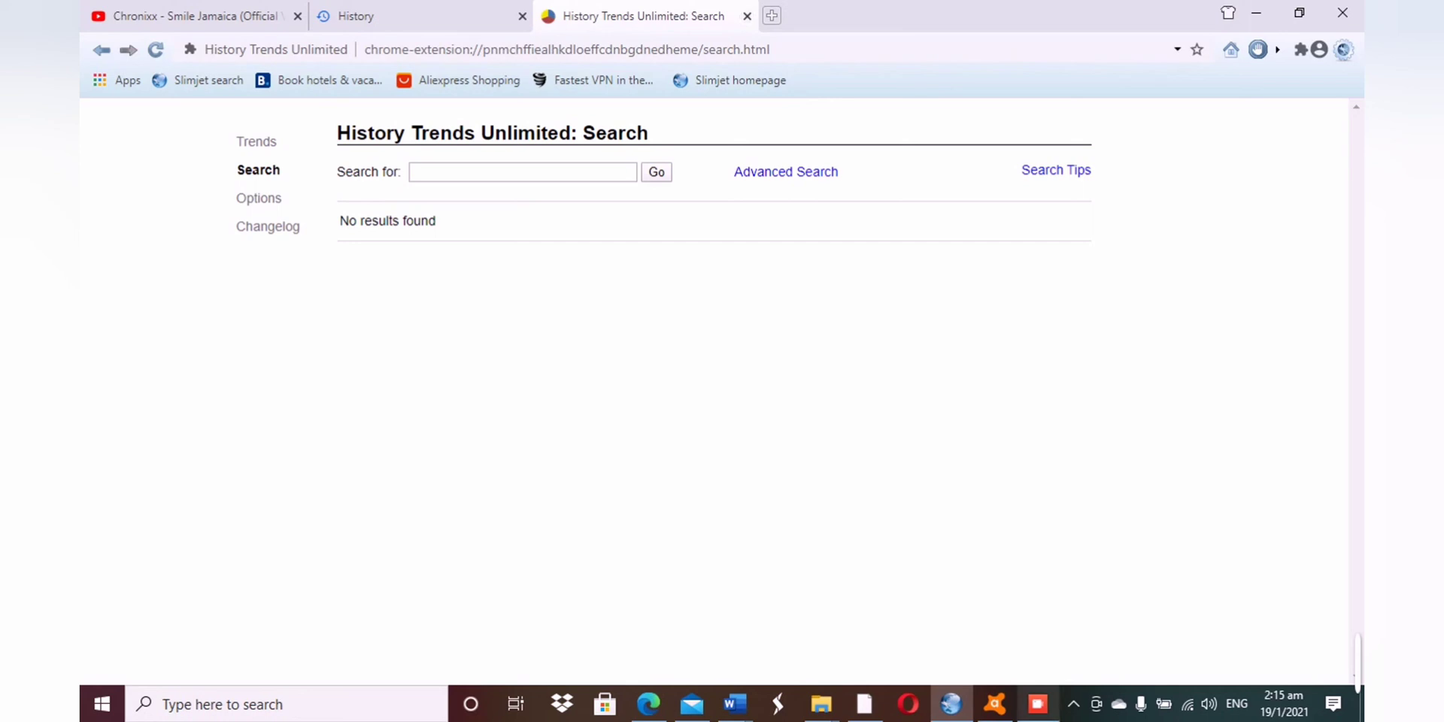
{"action": "left_click", "coordinate": [1038, 704]}
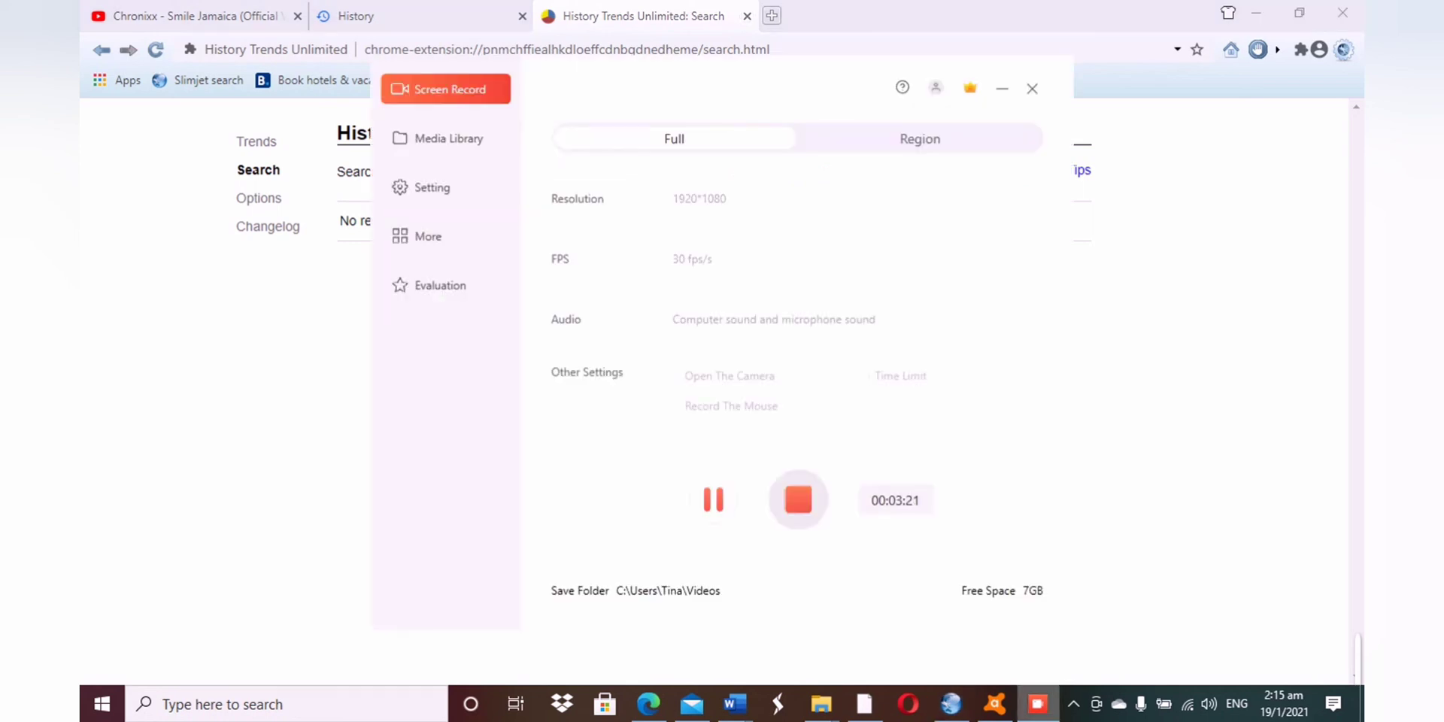